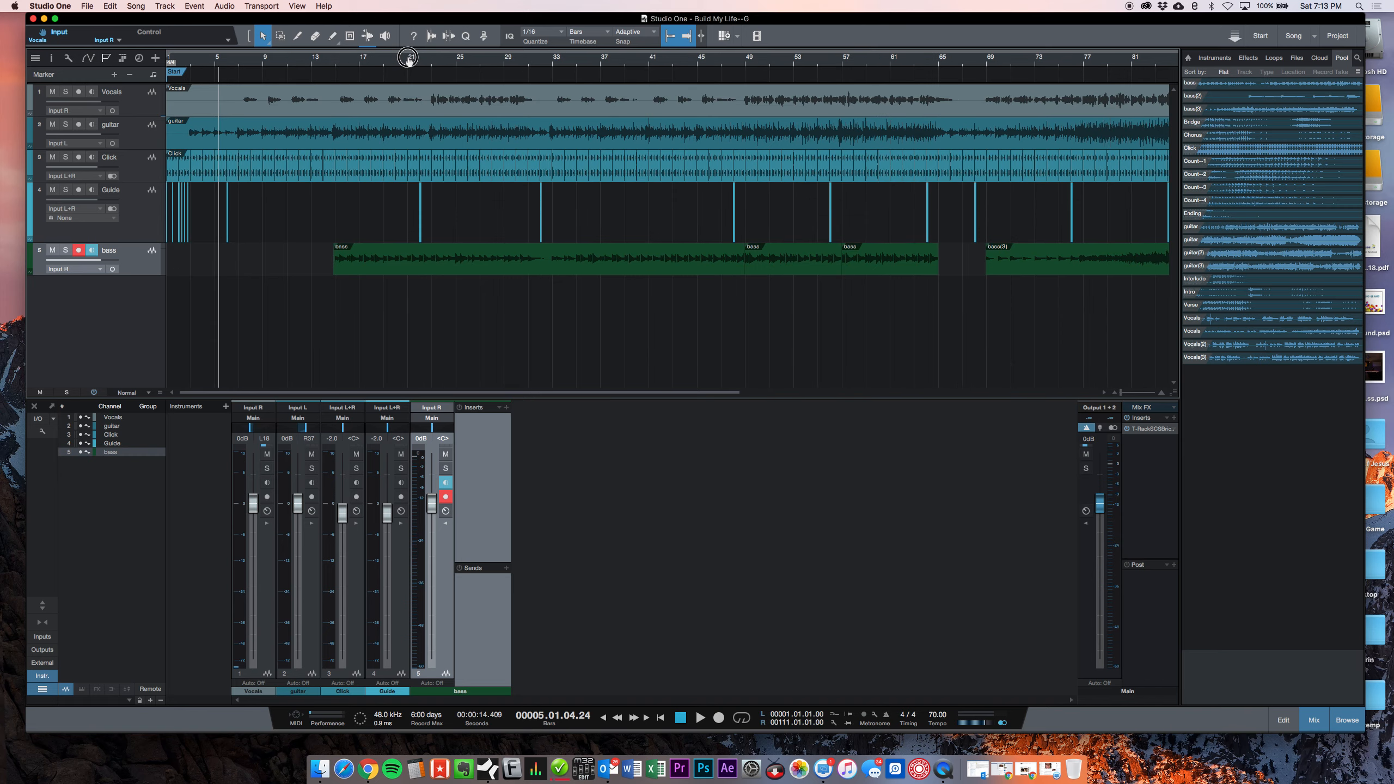
Step: Examine how the Chorus guide cue at bar 22 lines up with the click and the recorded tracks
drag(497, 61, 498, 125)
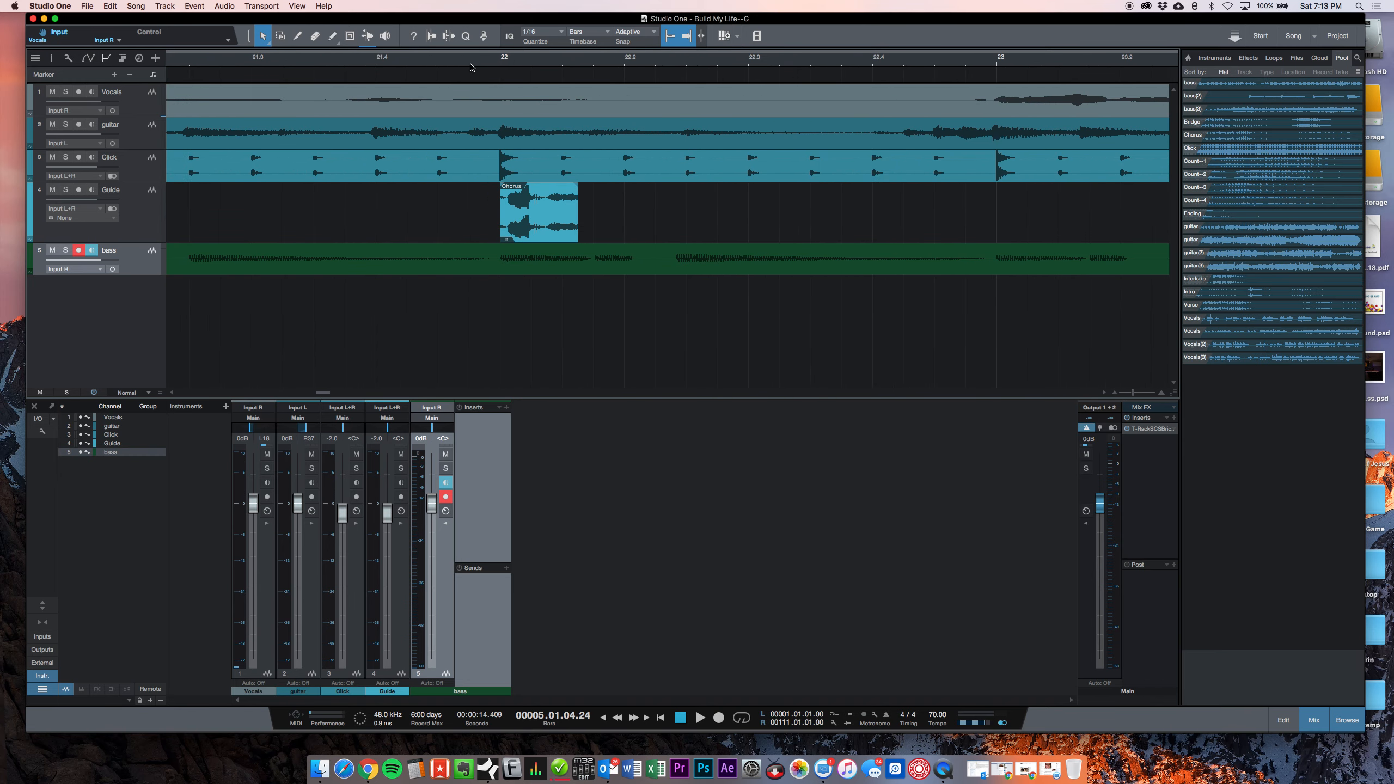
click(371, 60)
drag(371, 59, 424, 221)
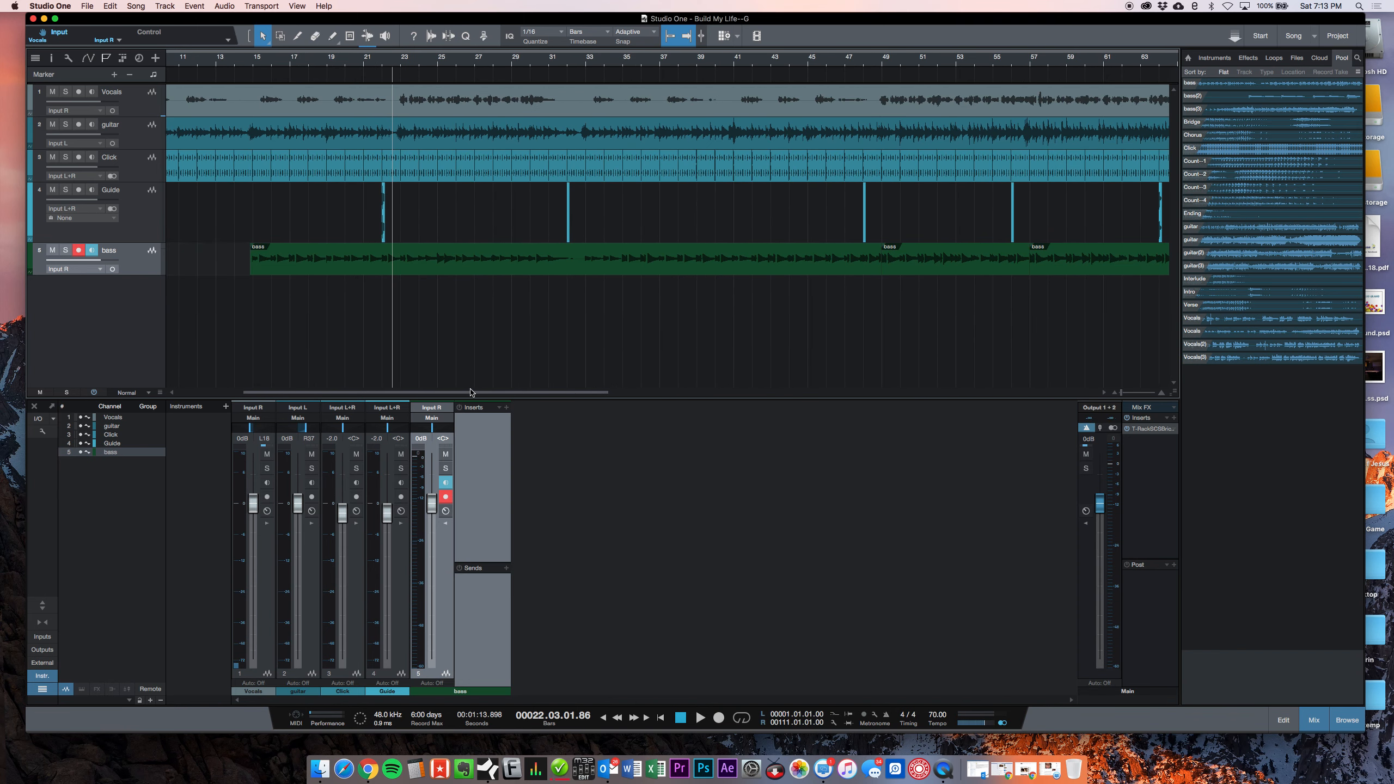
Step: Turn on looping over the full song range and check where the loop ends against the final audio
drag(630, 59, 622, 41)
key(slash)
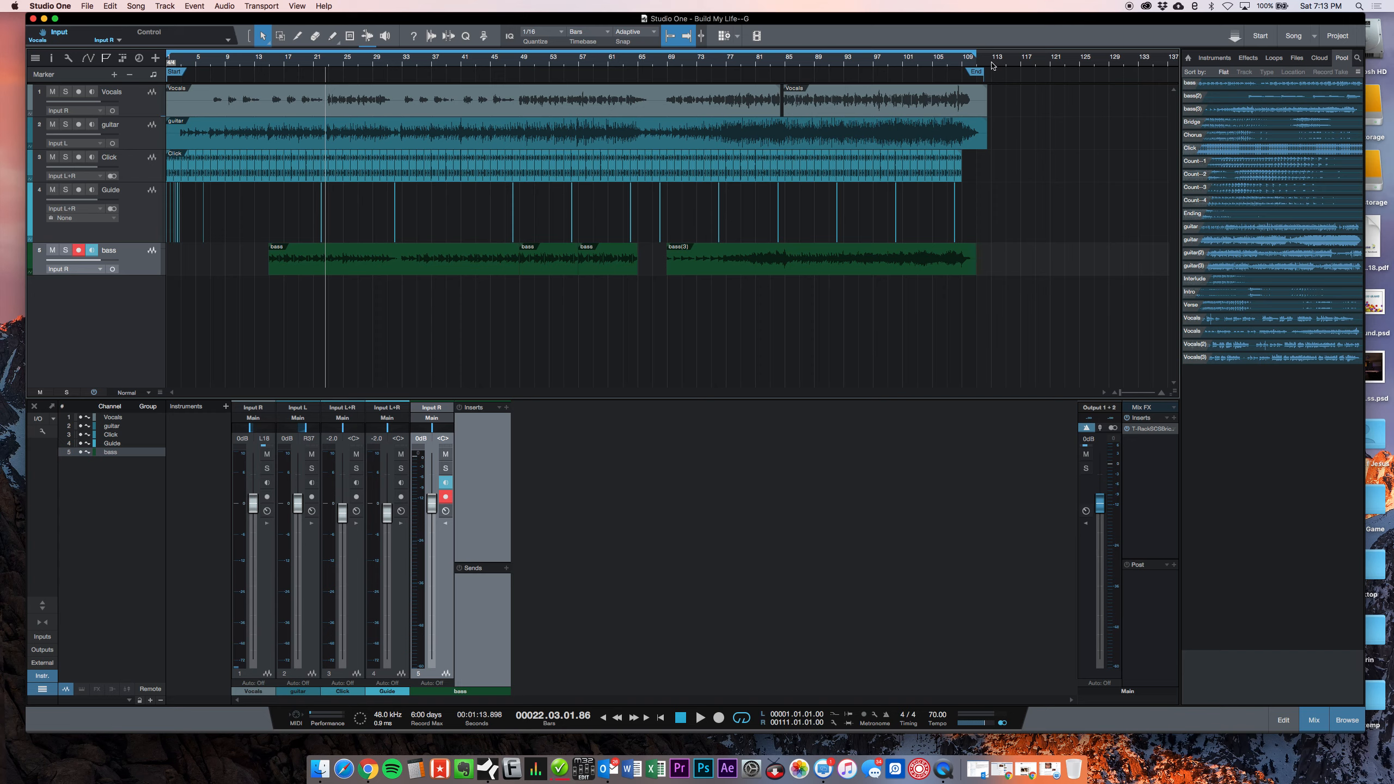
drag(992, 59, 997, 90)
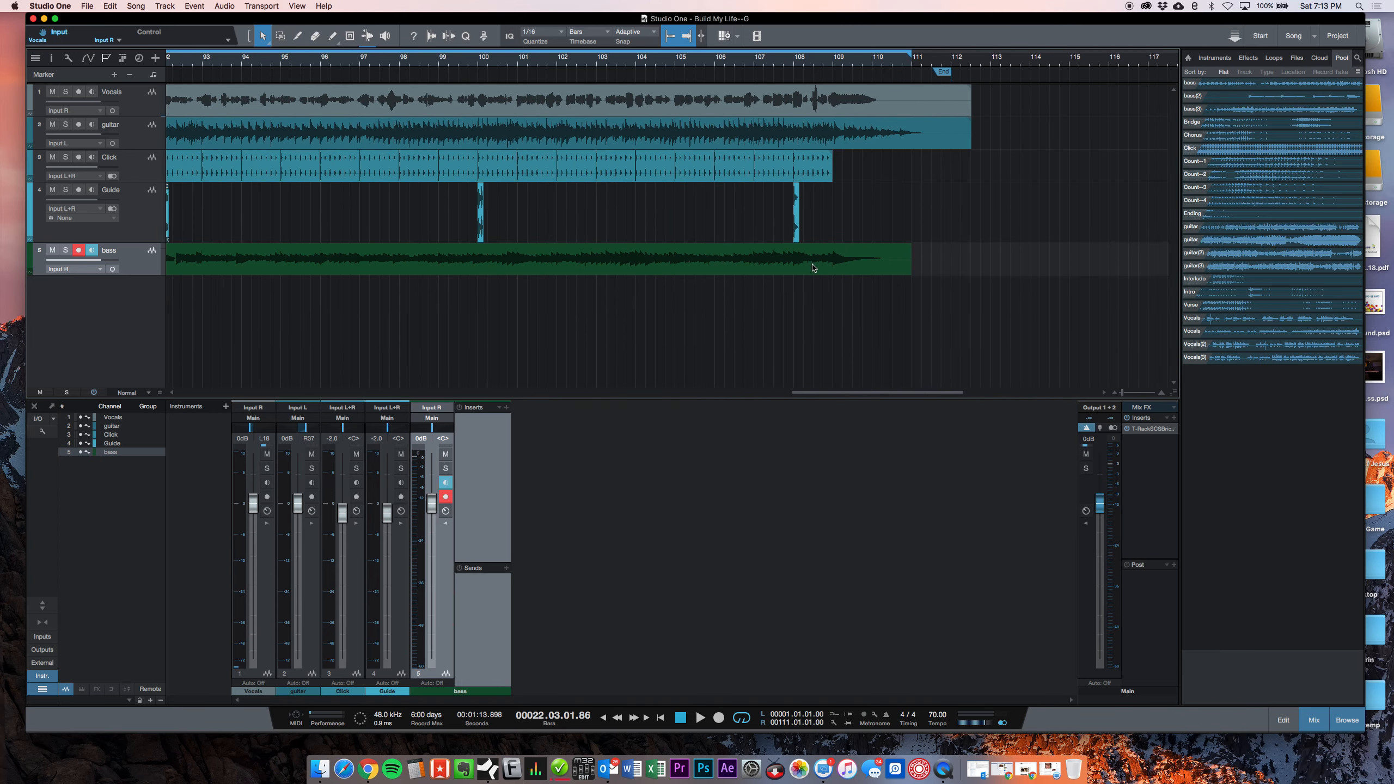
Step: Export the five track channels between the loop as 16-bit, 44.1 kHz Wave stems, checking the Build My Life folder without changing the location
click(136, 6)
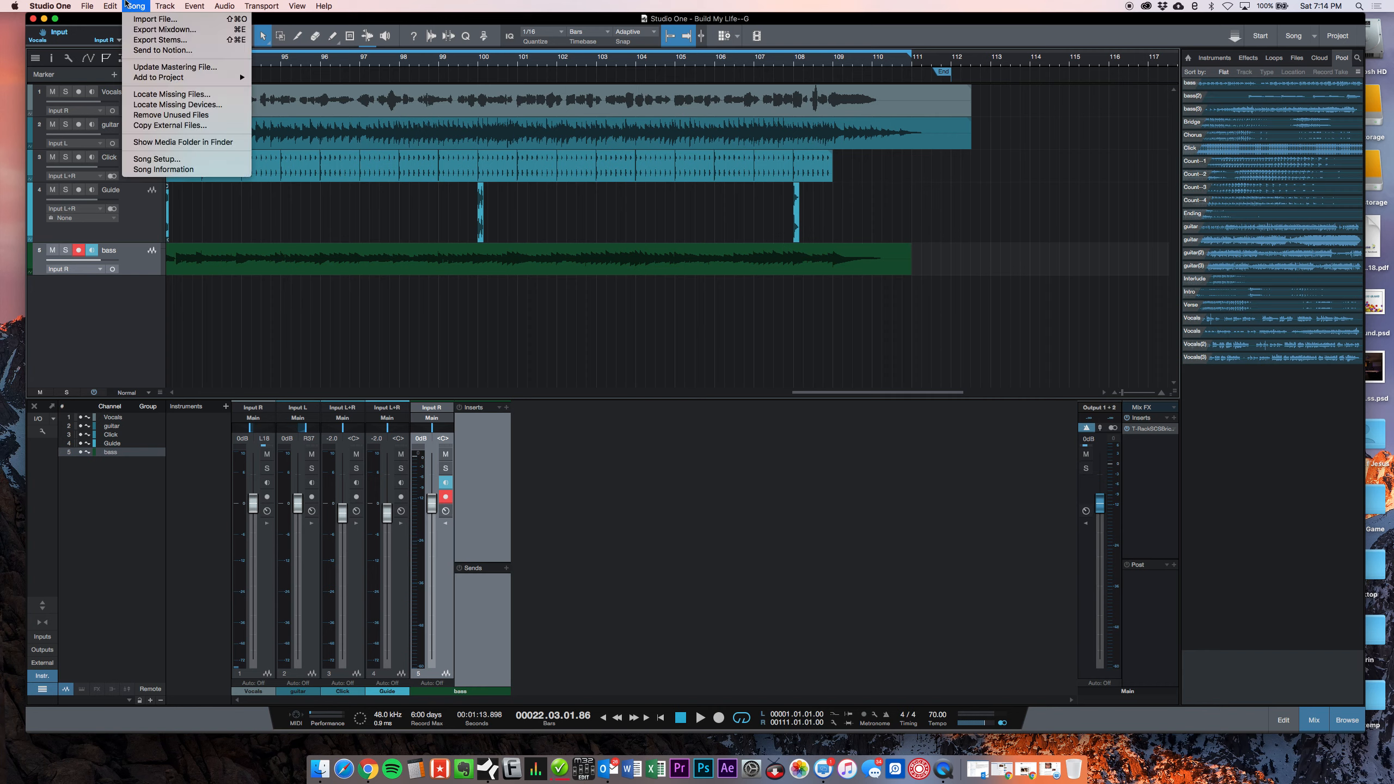
click(144, 40)
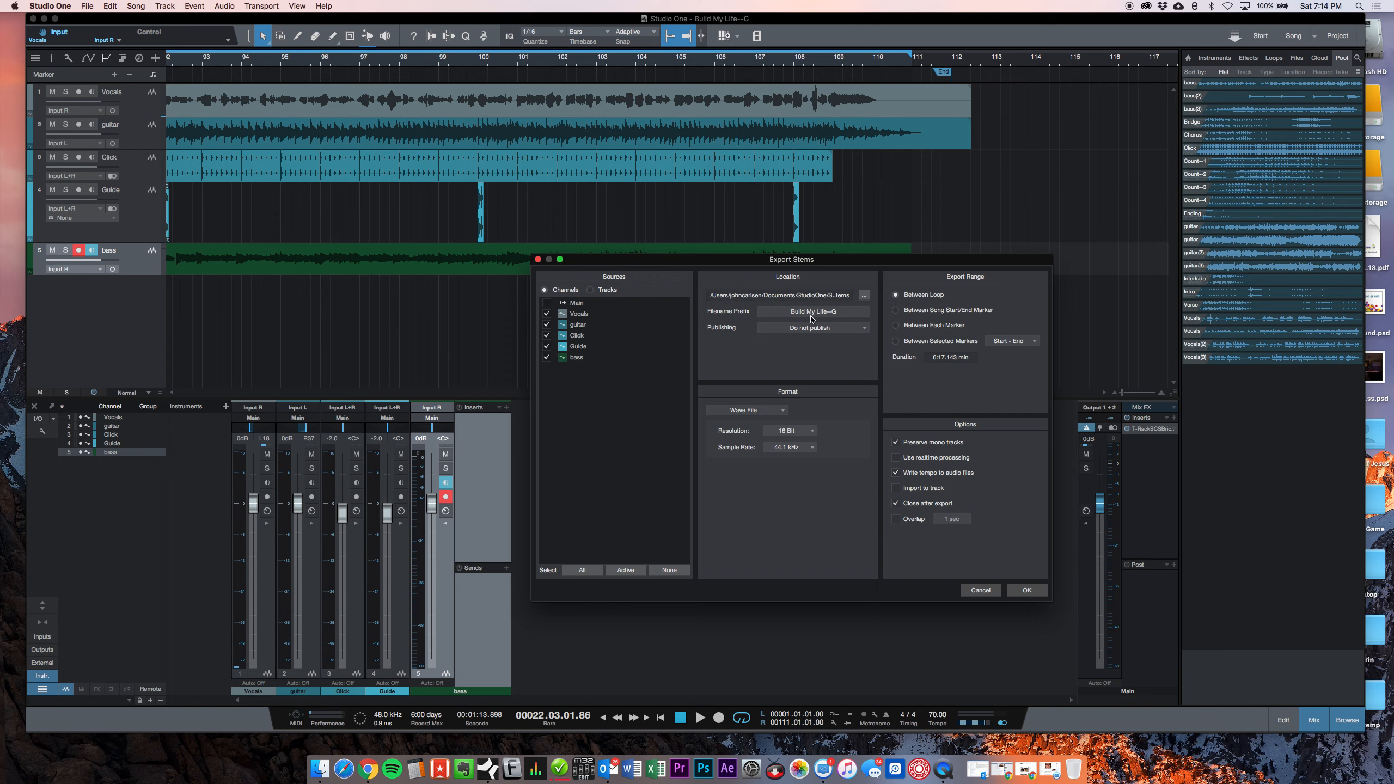
click(864, 296)
double_click(729, 370)
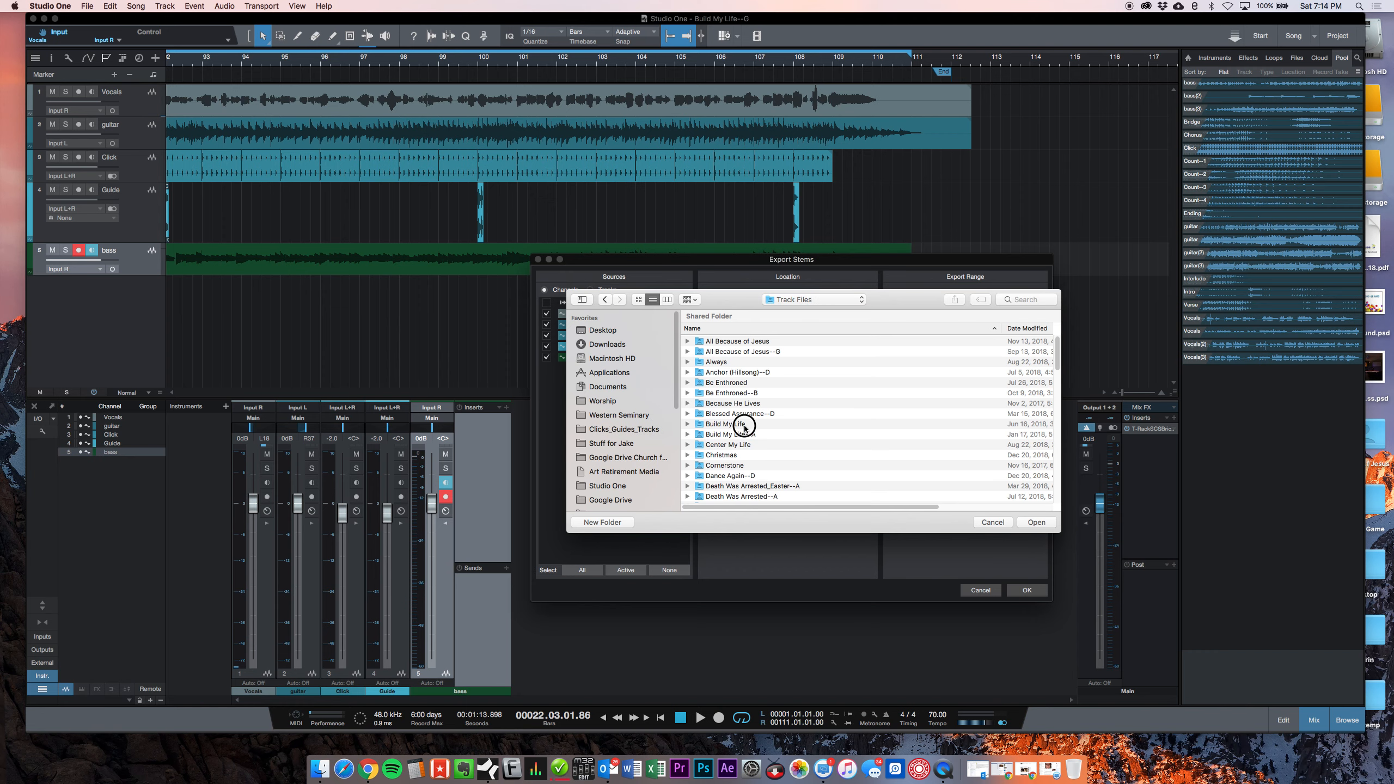
double_click(738, 423)
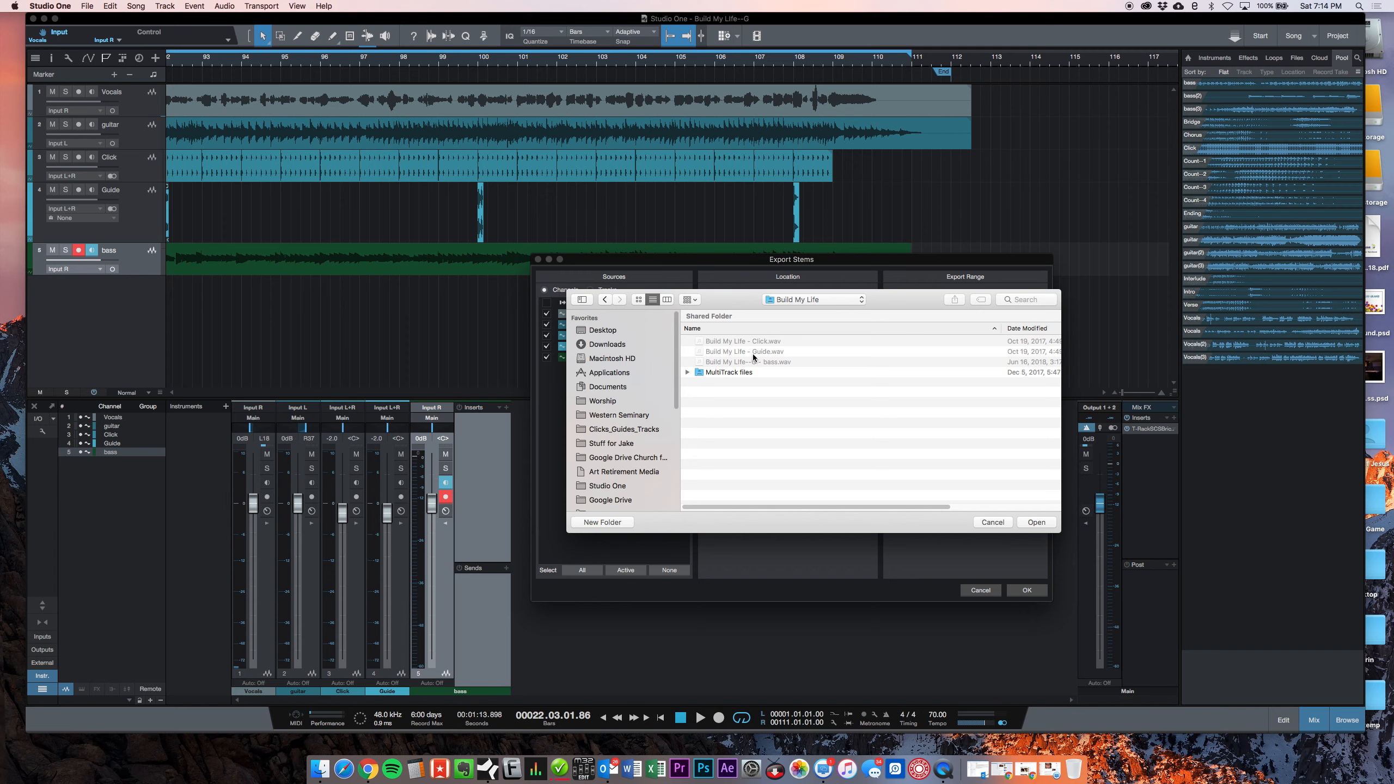
click(988, 522)
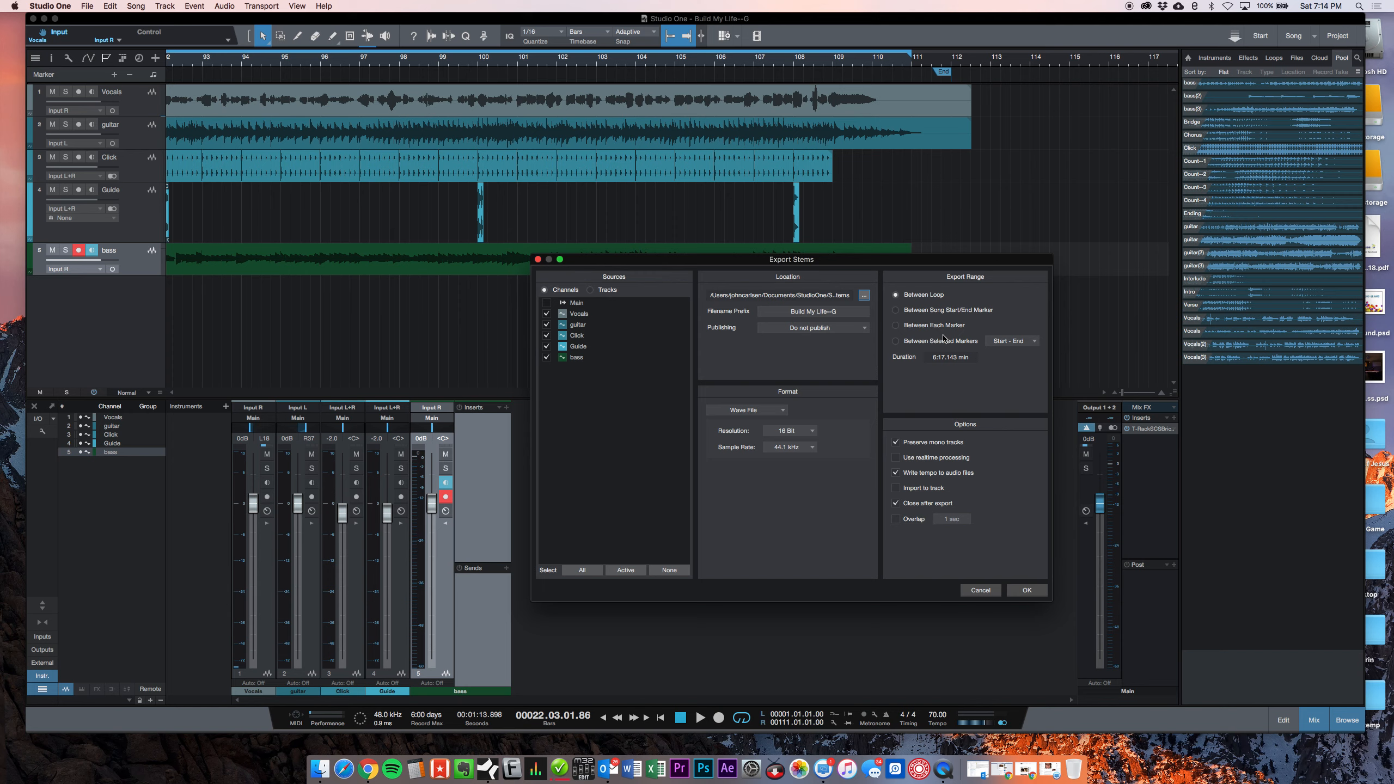
click(1022, 591)
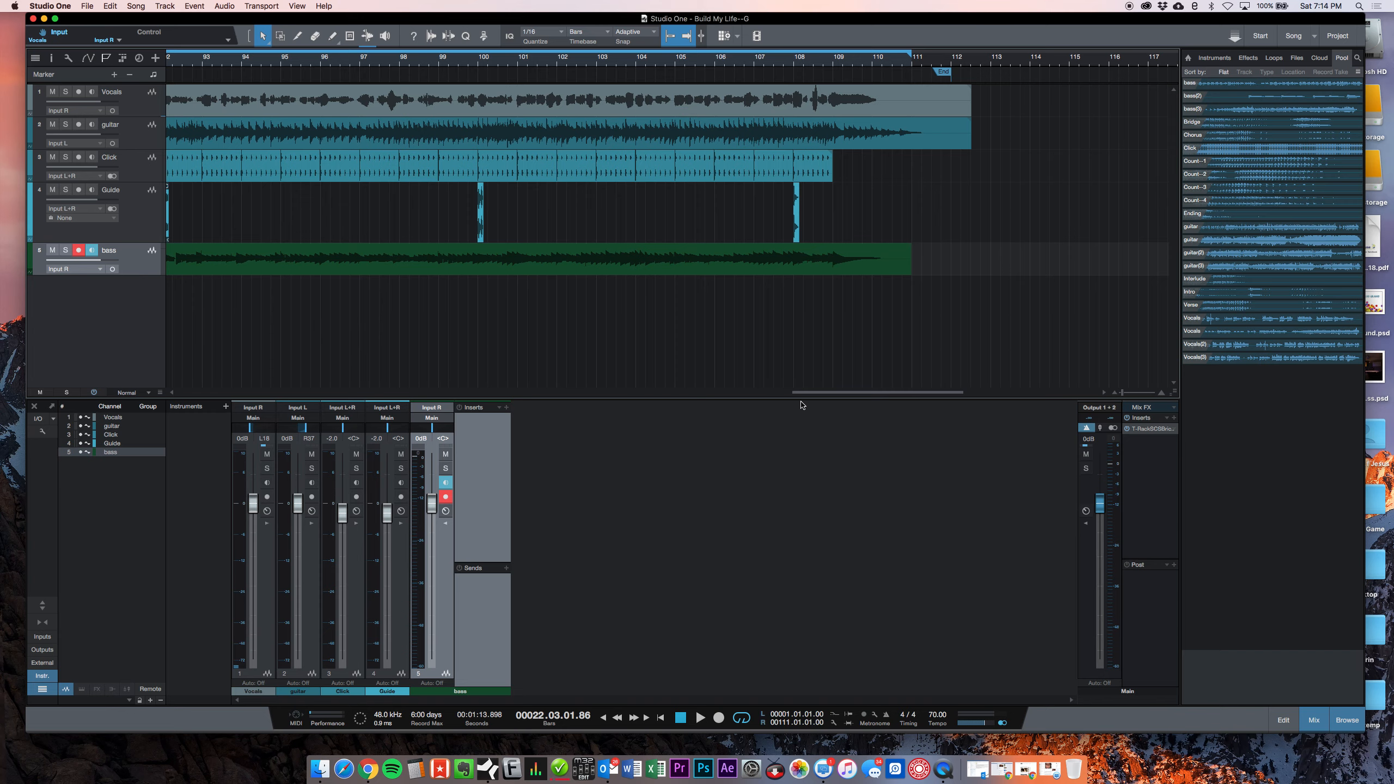
Step: Check the Stop at Marker option on the Build My Life marker in the live service song and place the playhead at bar 267
drag(584, 64, 594, 16)
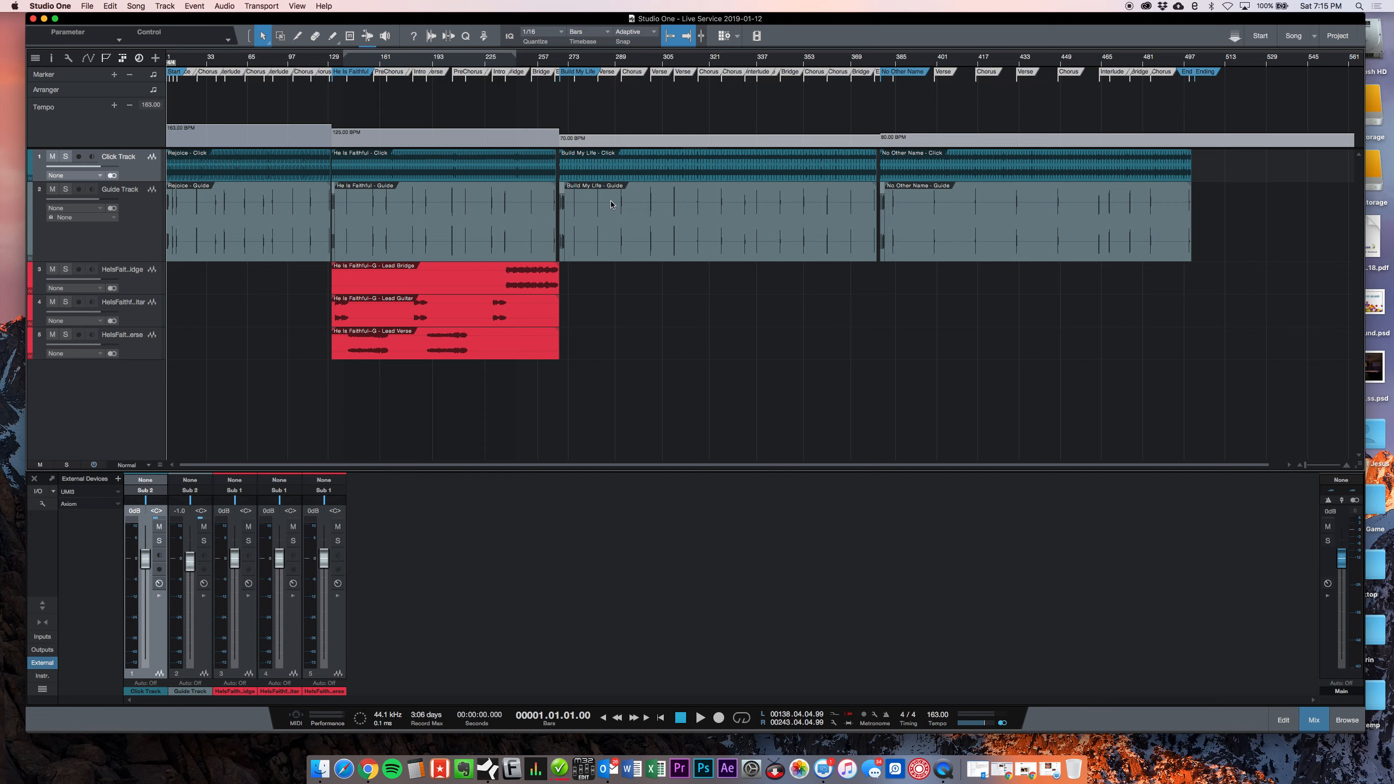
drag(568, 58, 572, 98)
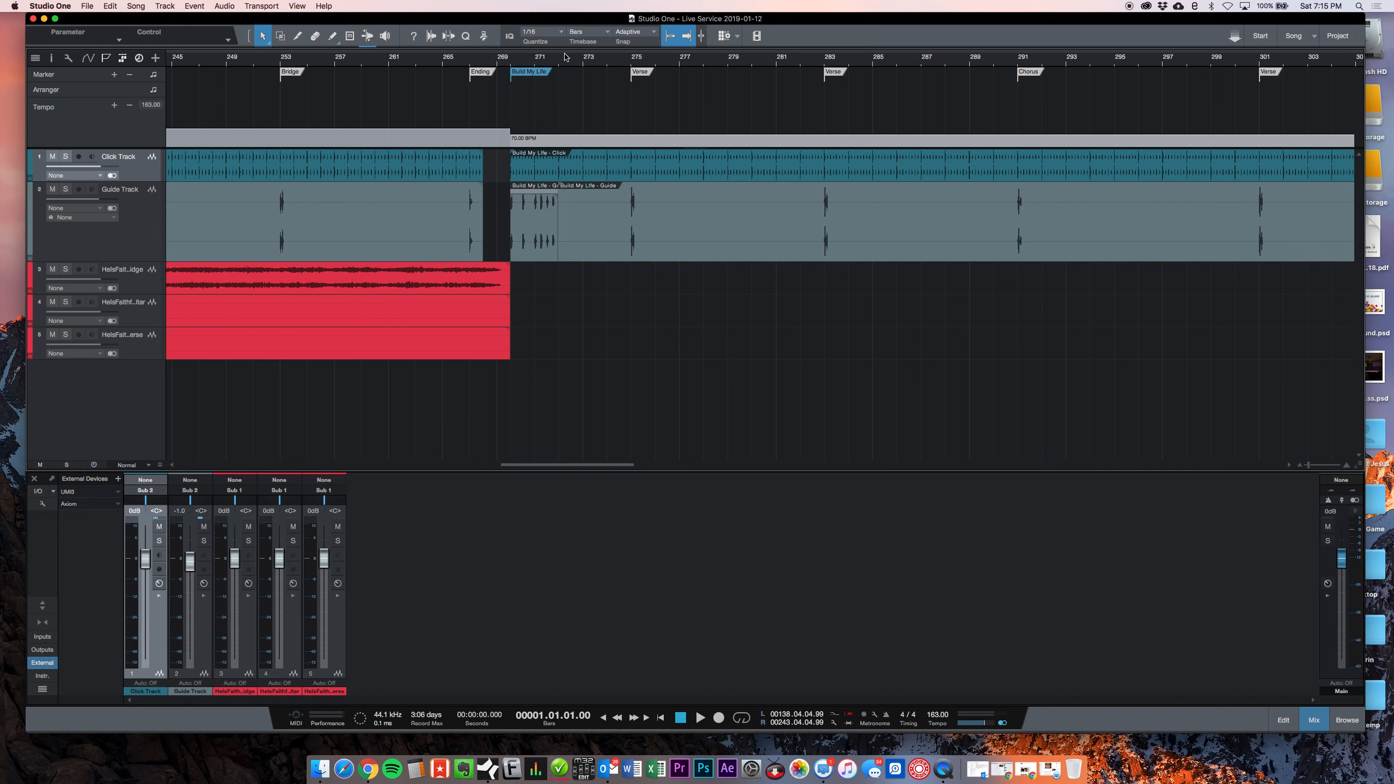
right_click(523, 71)
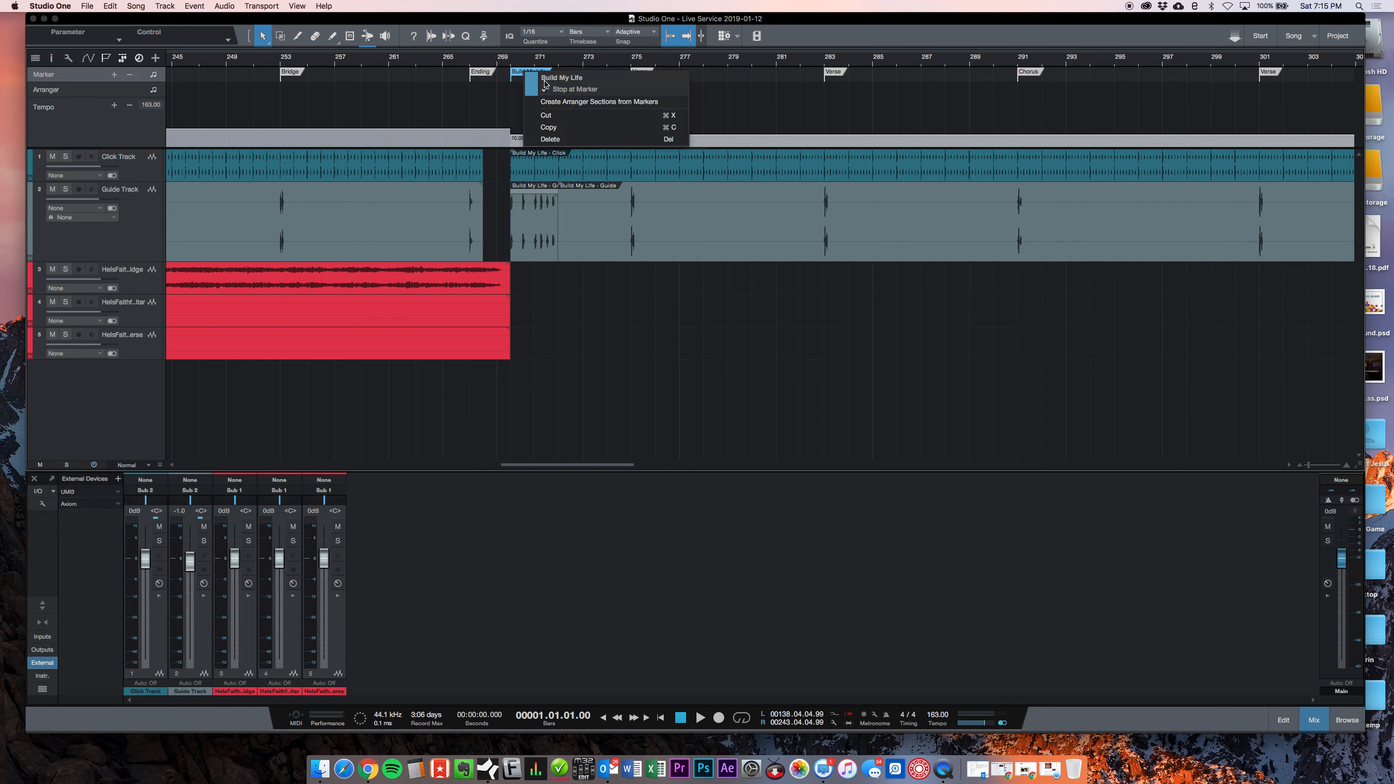
click(519, 69)
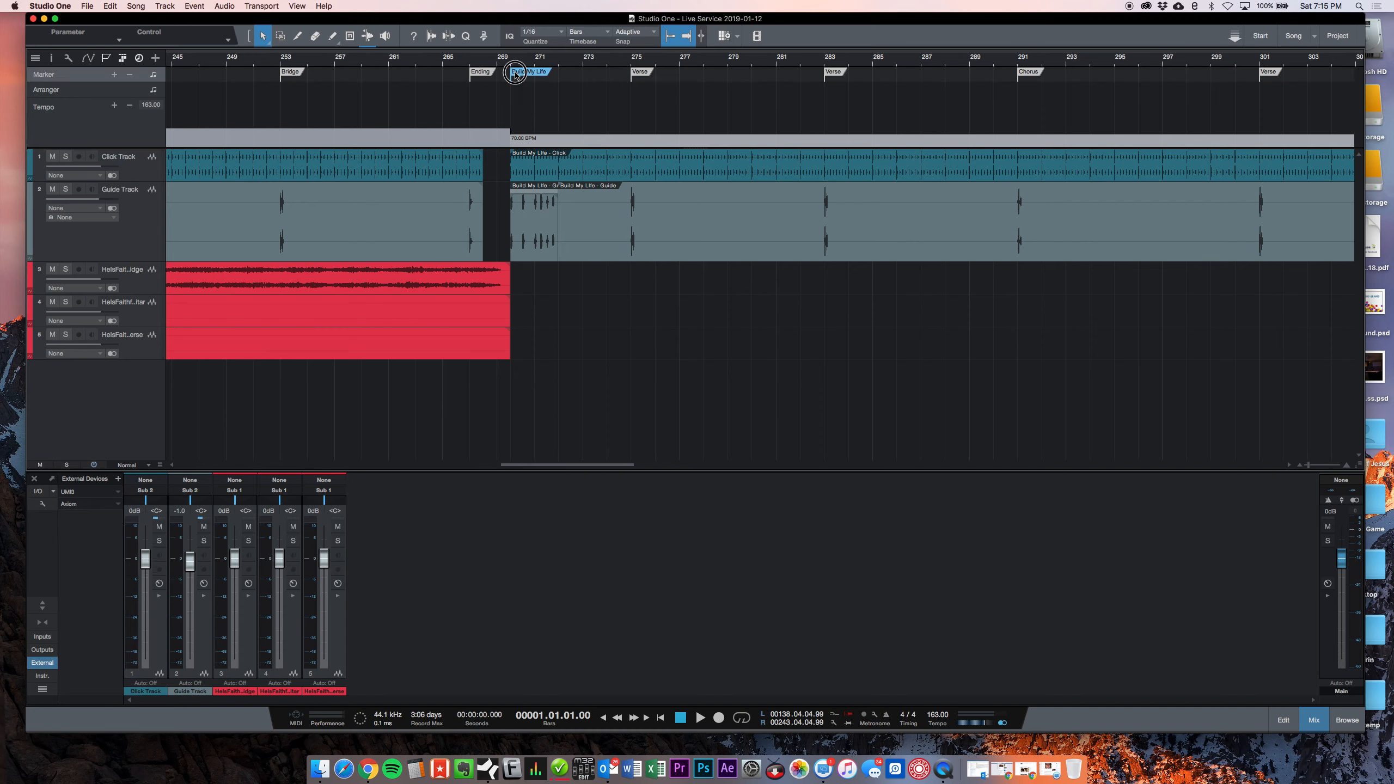
click(470, 64)
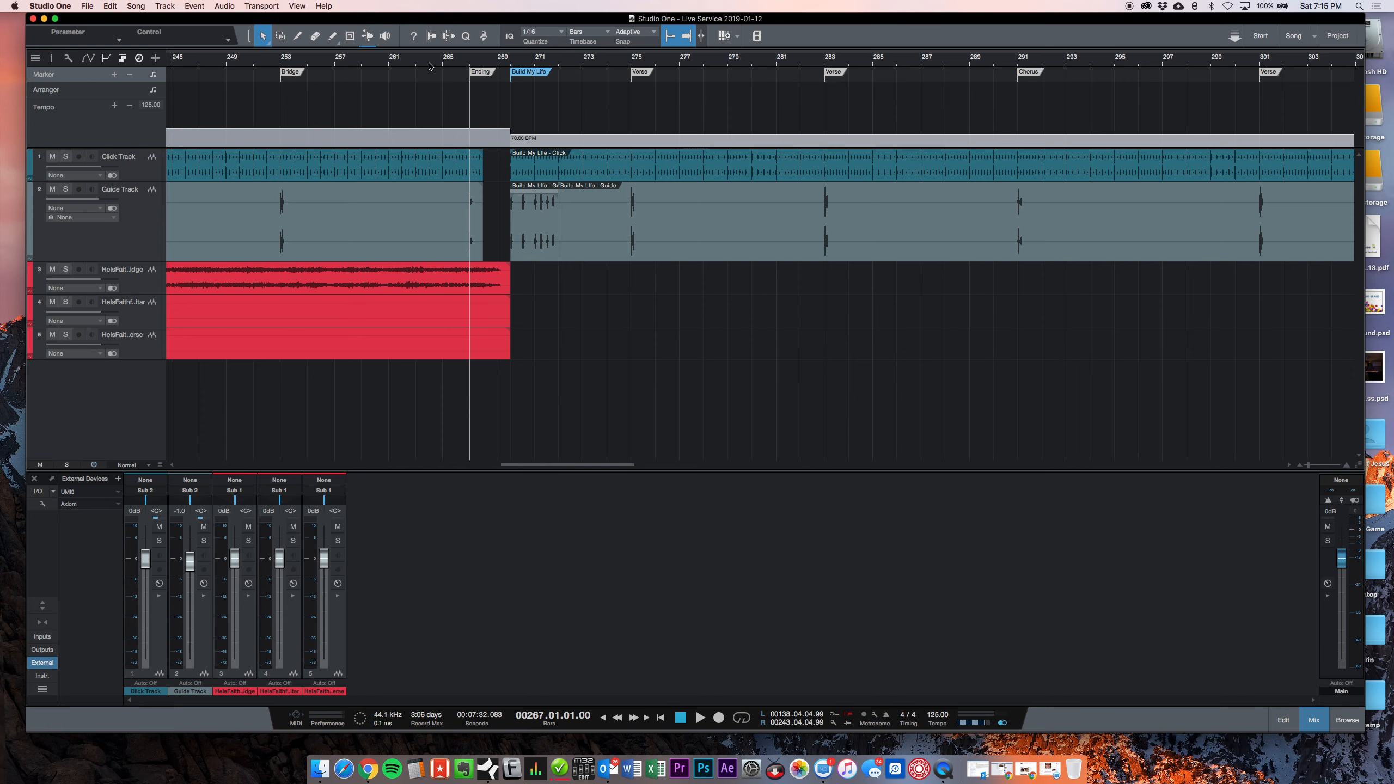
drag(436, 62, 462, 24)
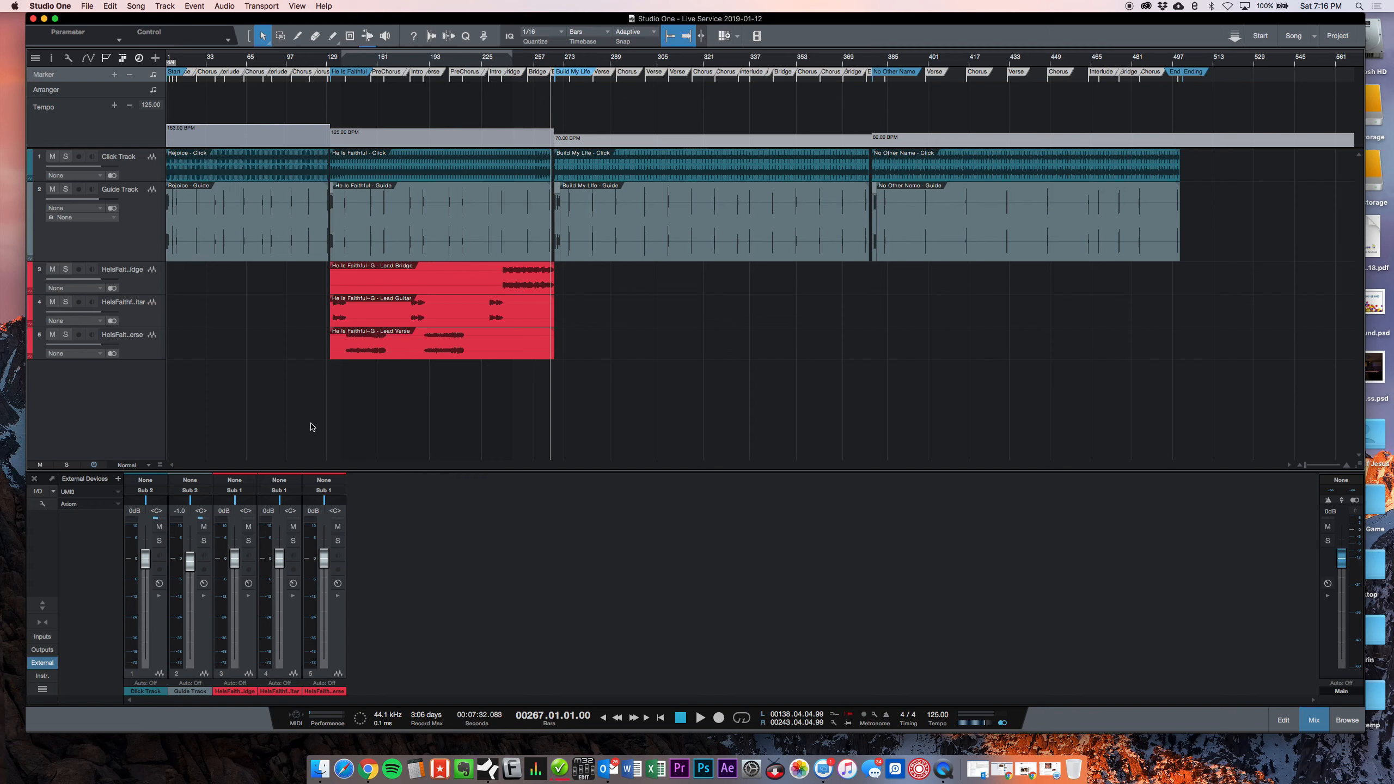
Step: Examine the markers, guide cues and tempo sections along the live service timeline, from Rejoice through No Other Name
click(192, 62)
drag(192, 62, 202, 71)
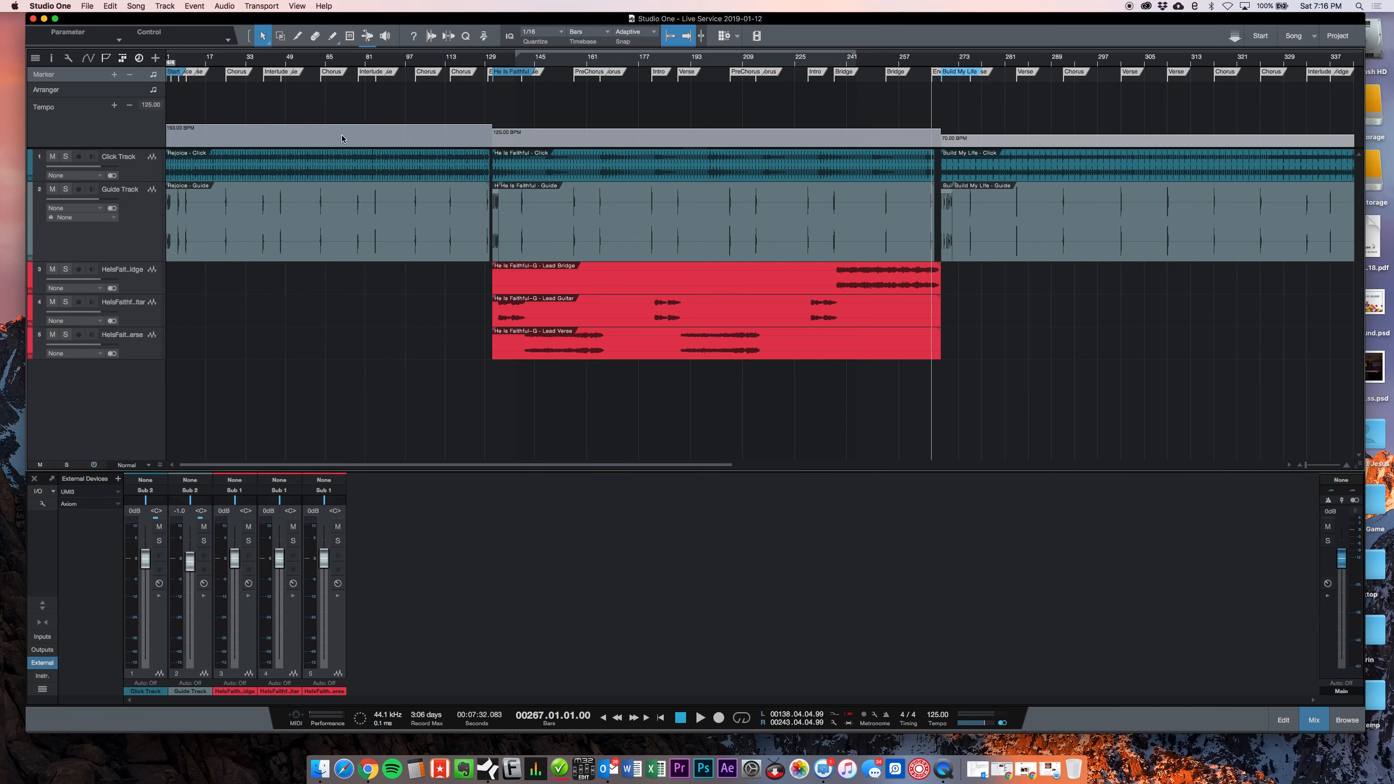
drag(226, 65, 266, 132)
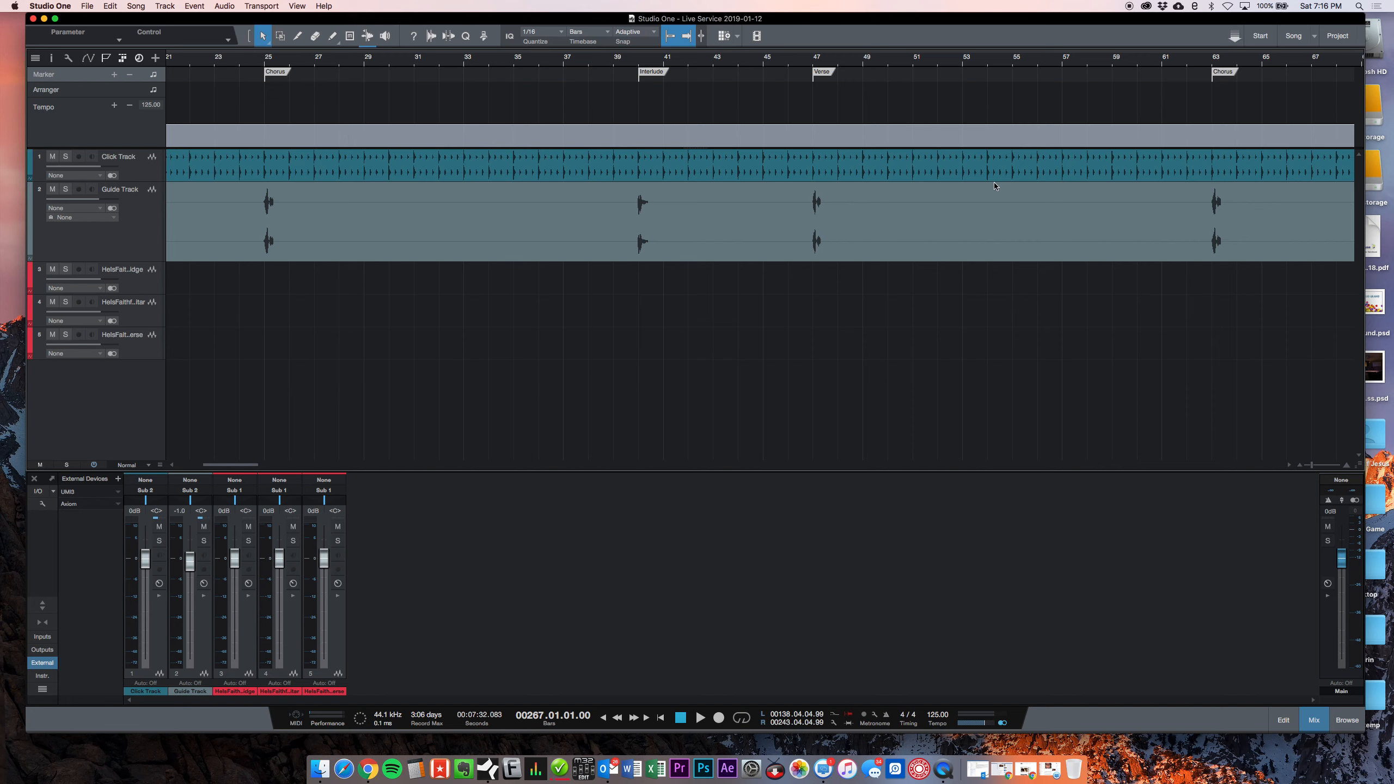
click(736, 66)
drag(736, 66, 705, 47)
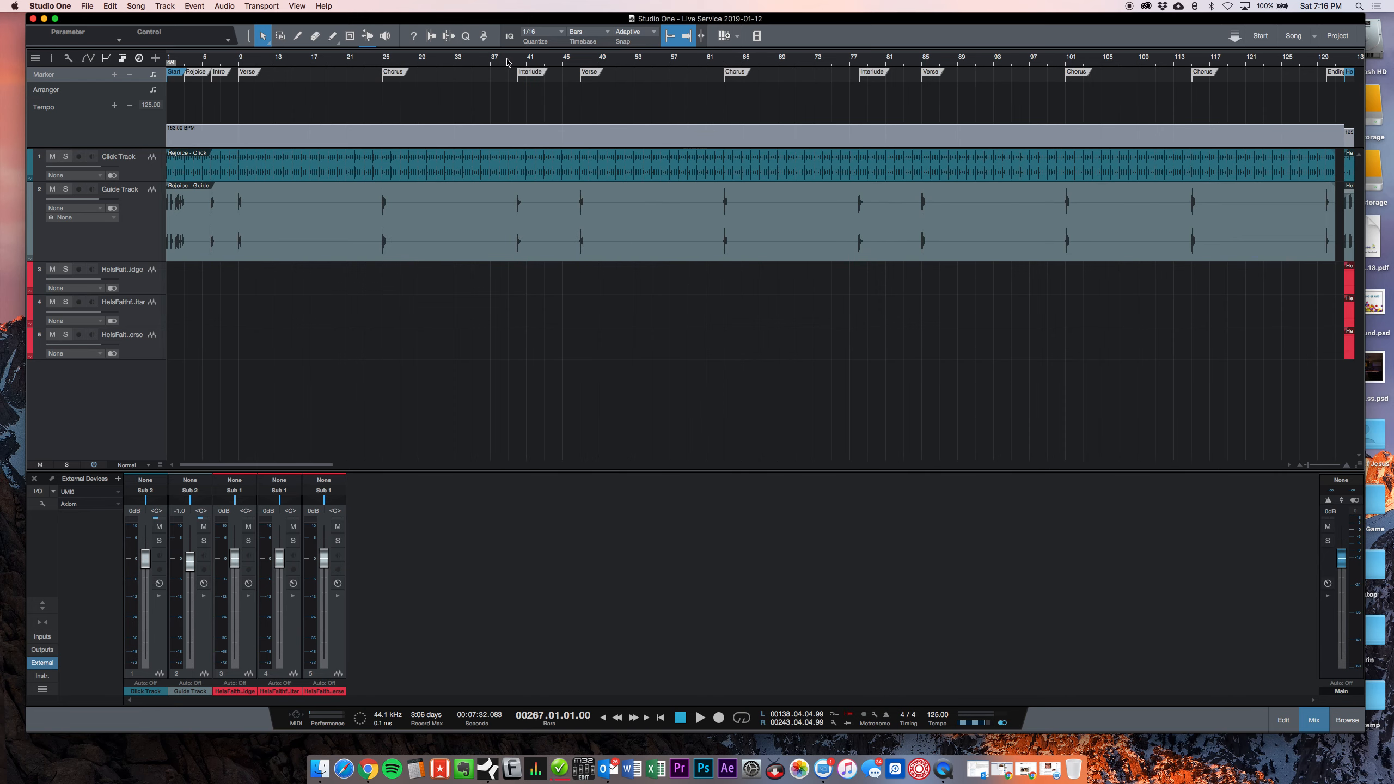
drag(505, 62, 503, 52)
drag(675, 64, 659, 45)
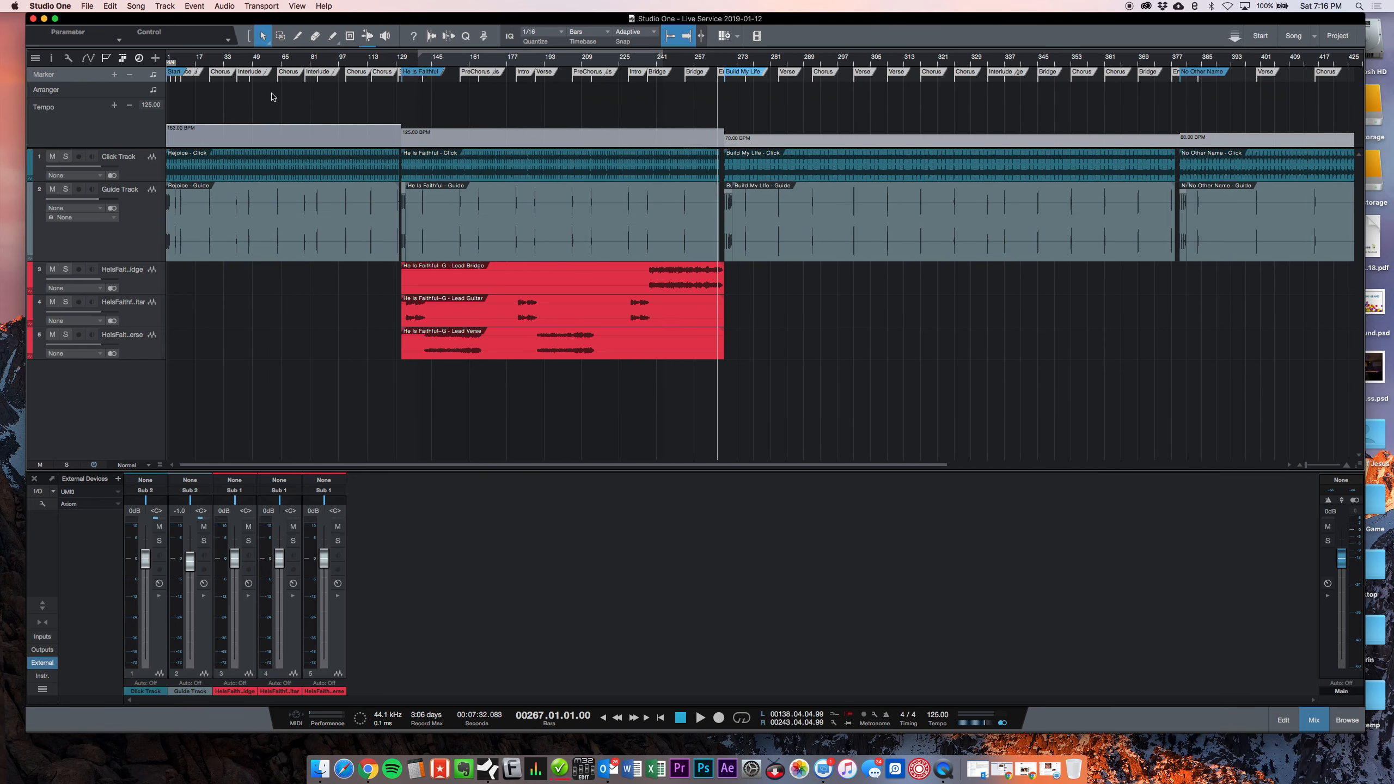
drag(469, 59, 305, 61)
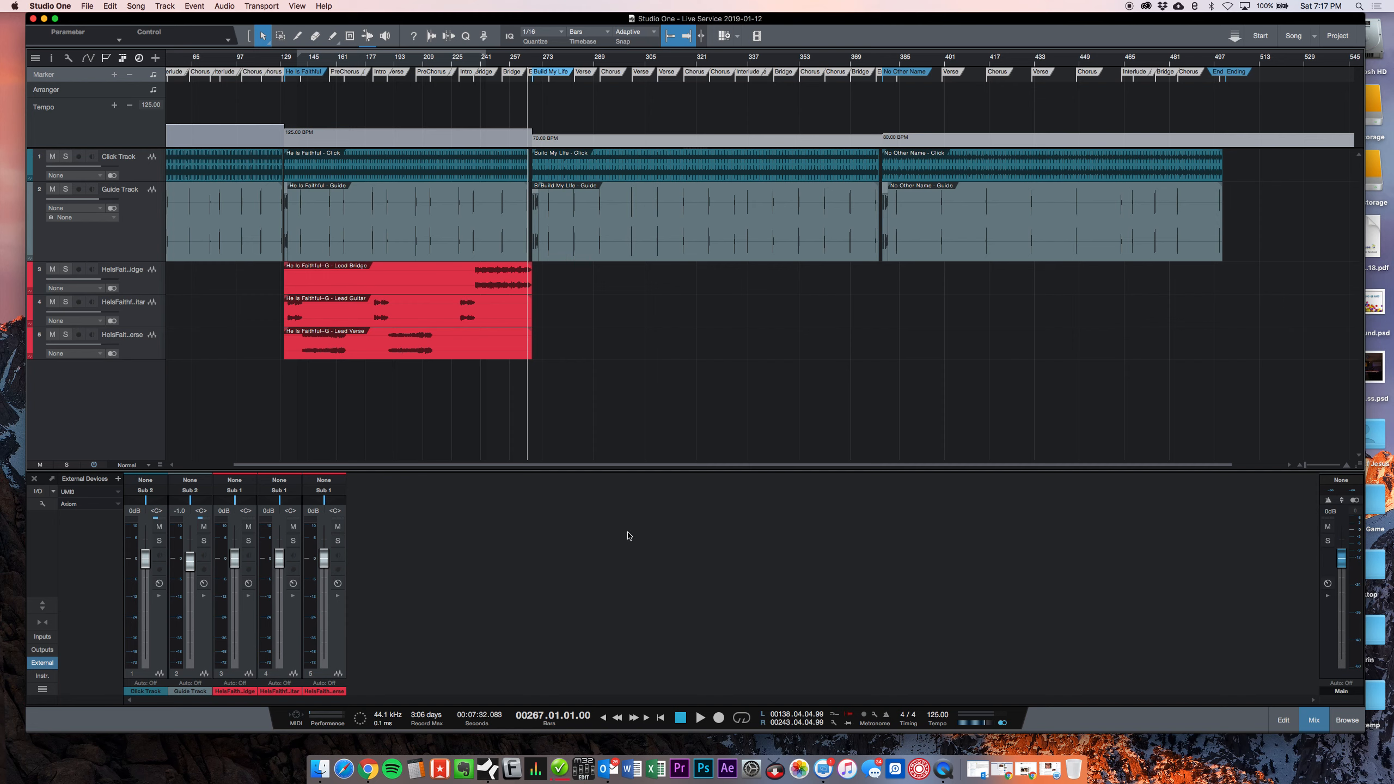
Step: Review the Click Track's output choices and the output routing in the song's Audio I/O Setup without changing anything
click(140, 491)
click(151, 522)
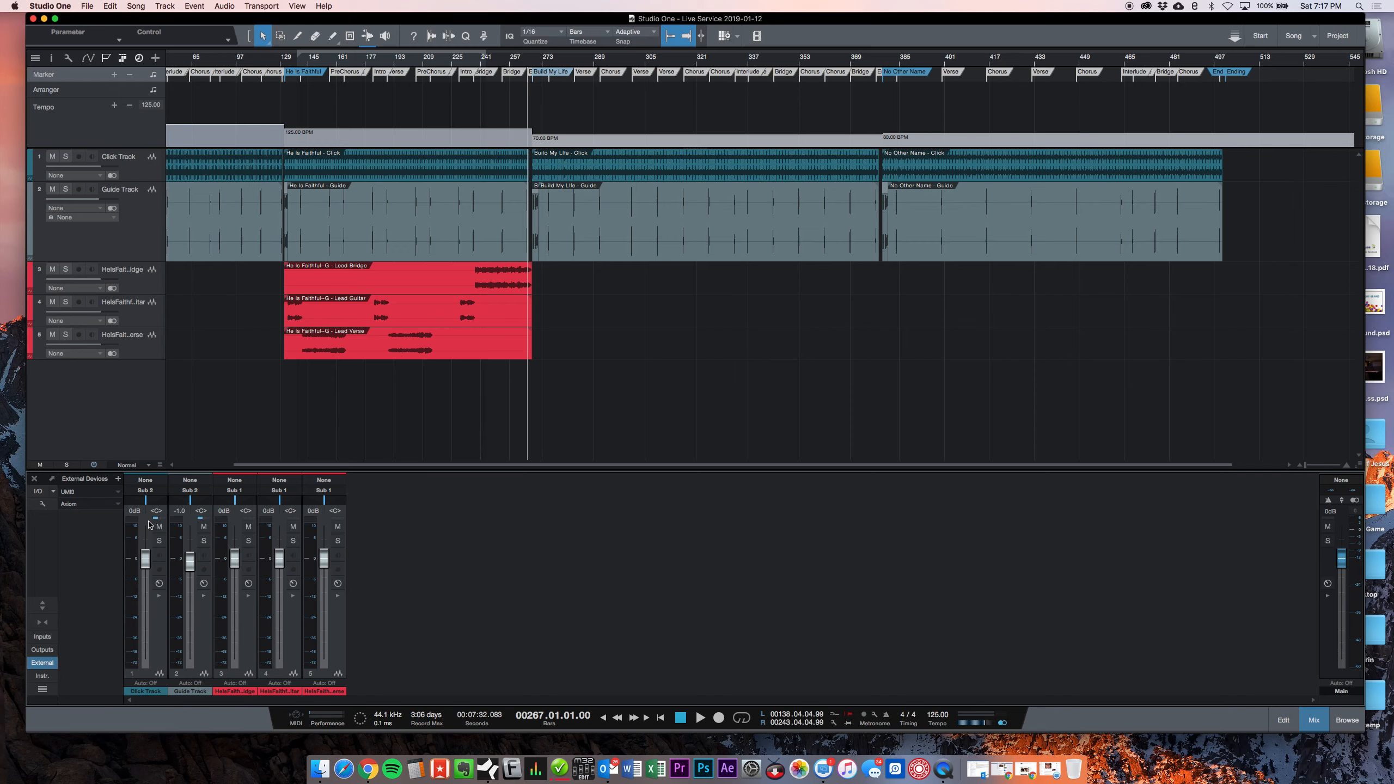
click(135, 6)
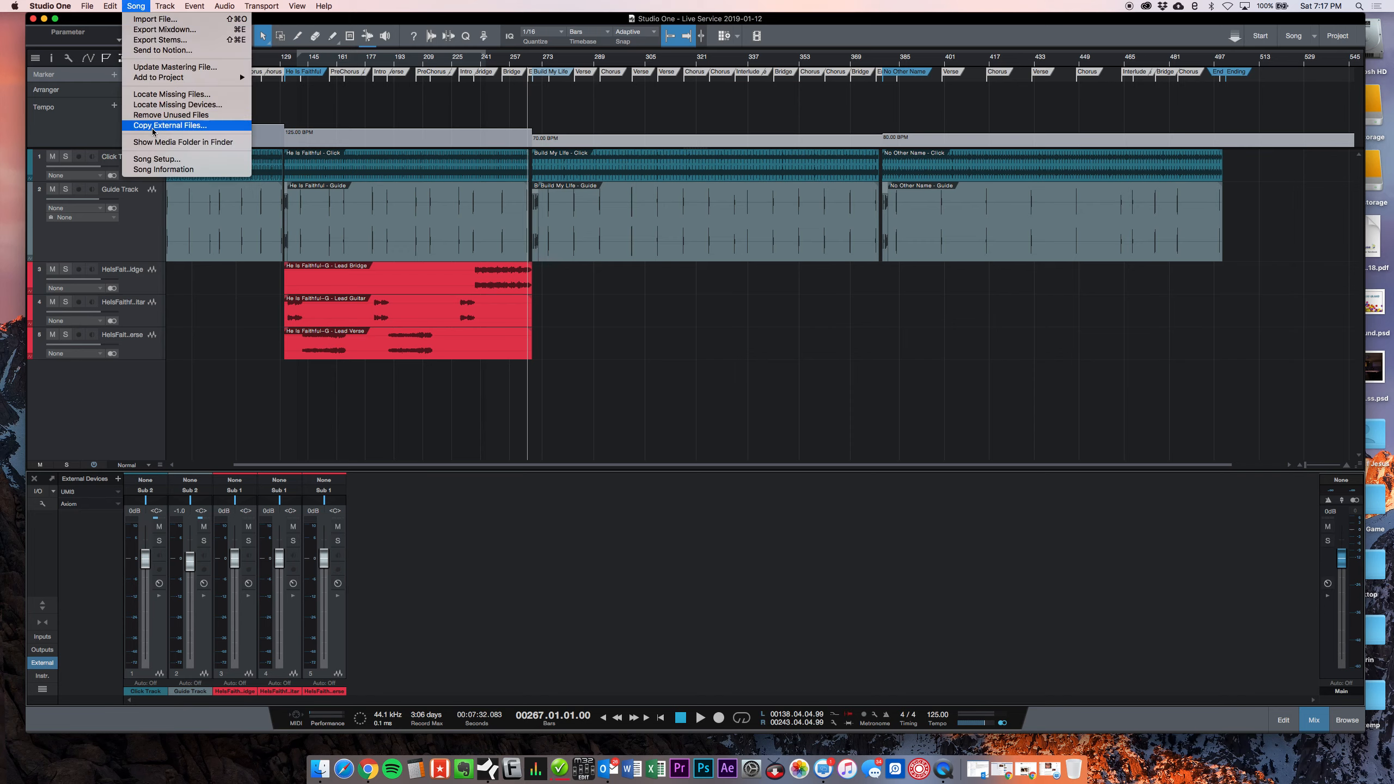
click(156, 159)
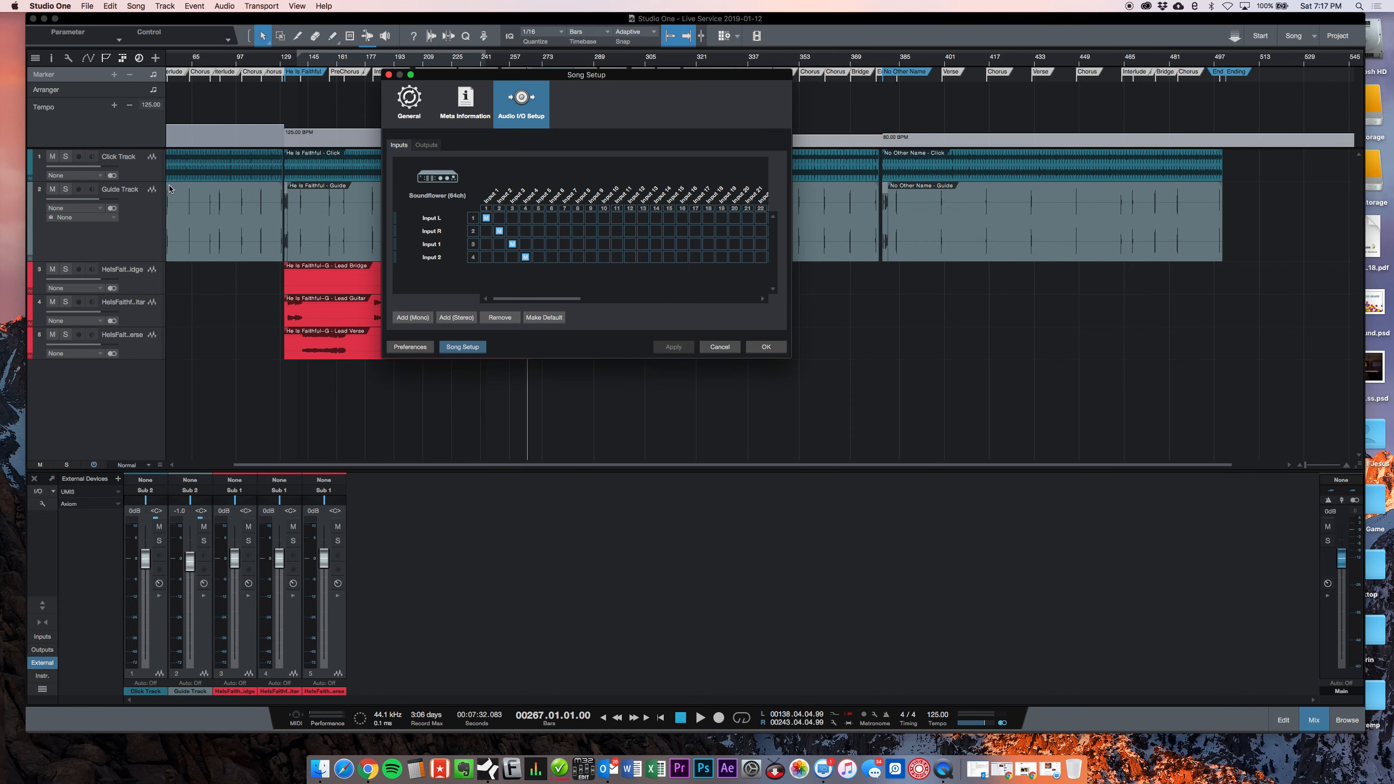
click(432, 144)
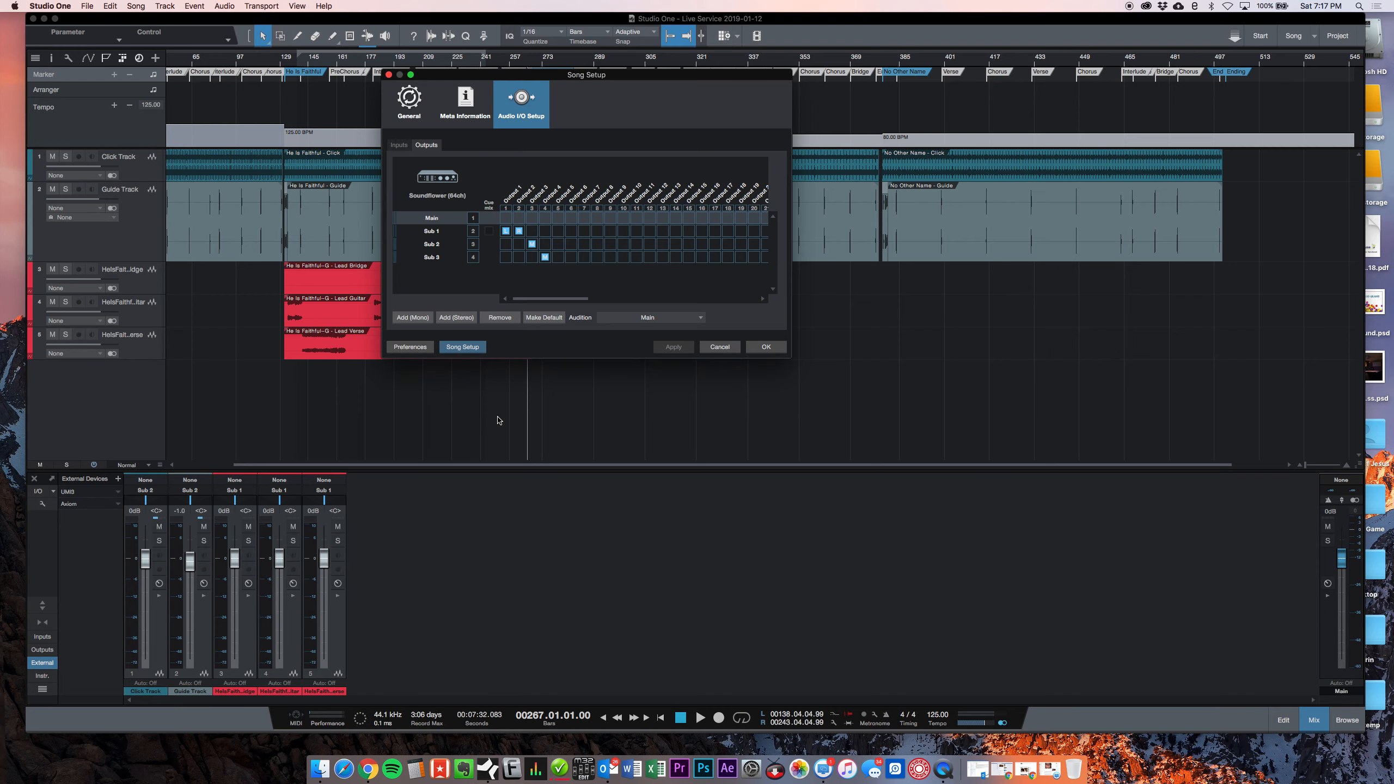
click(720, 347)
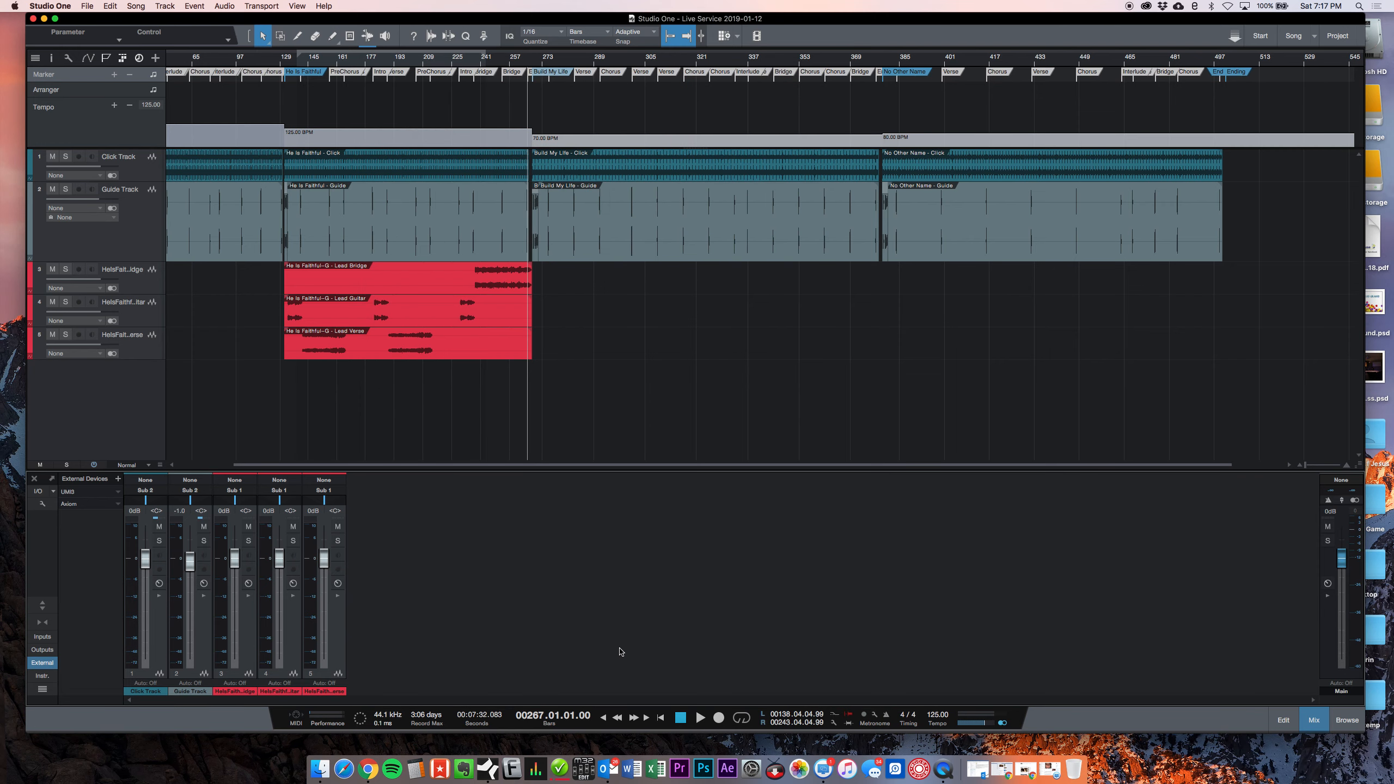